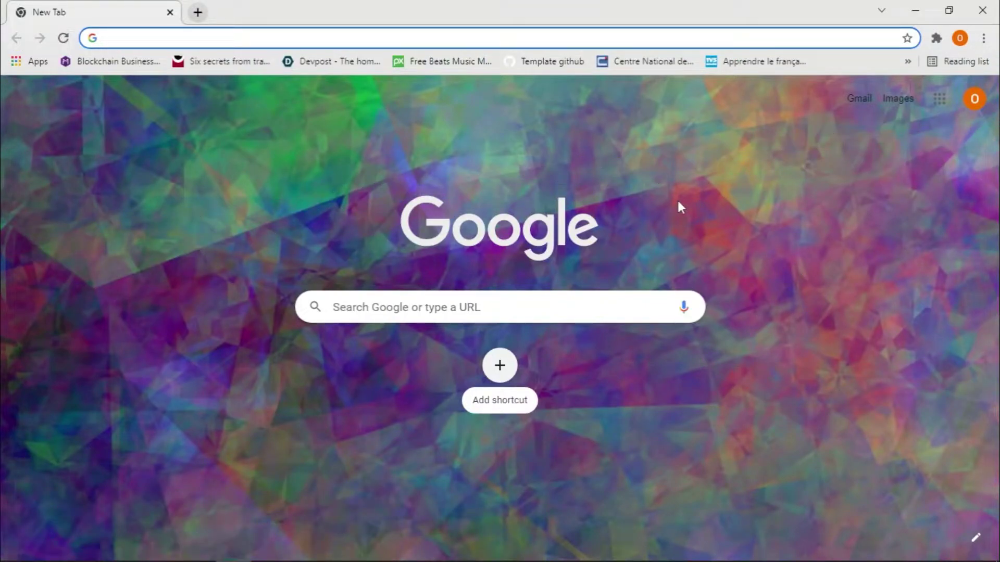
Step: Search the web for 'download all images', removing the autocompleted 'from website'
type("d")
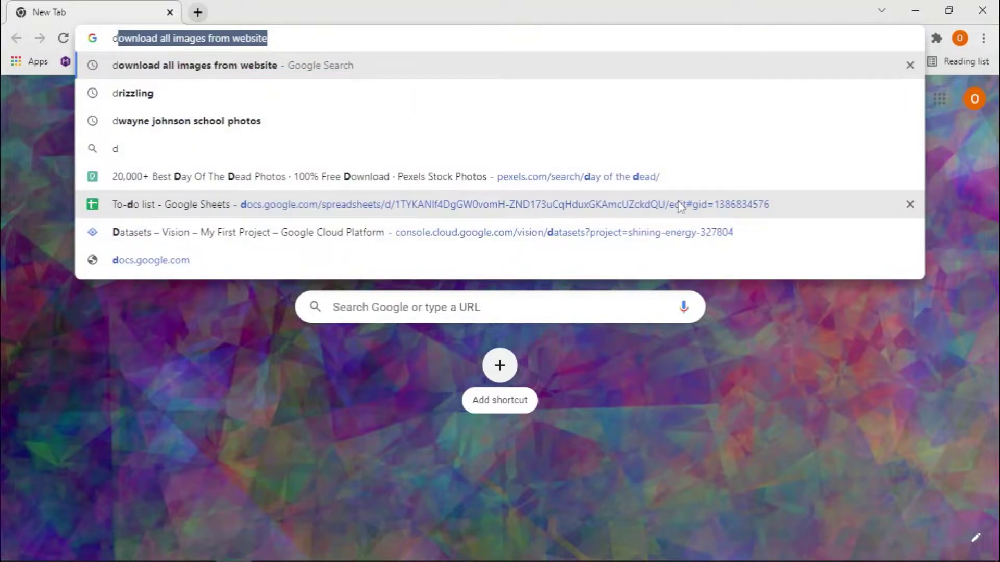
type("own")
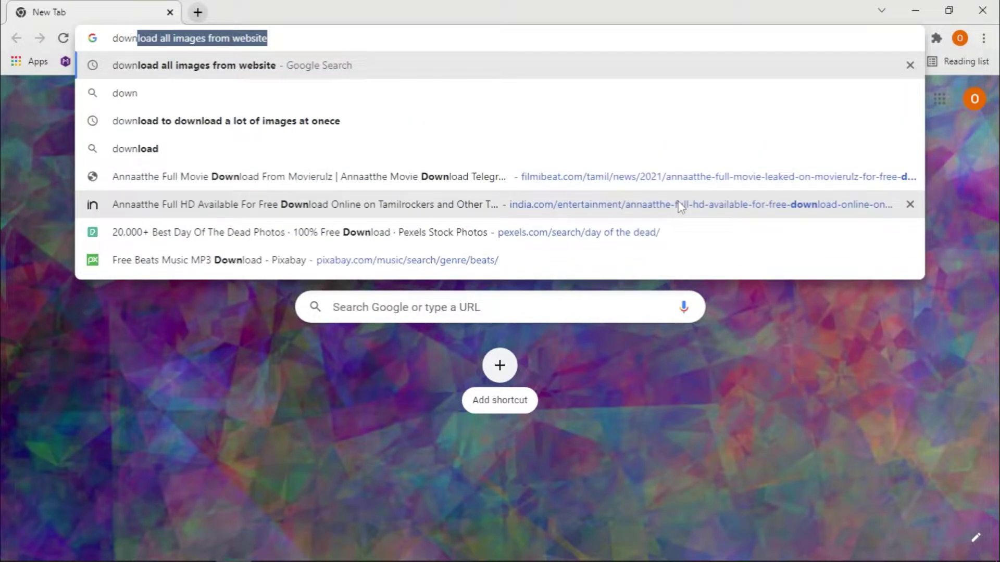
type("load a")
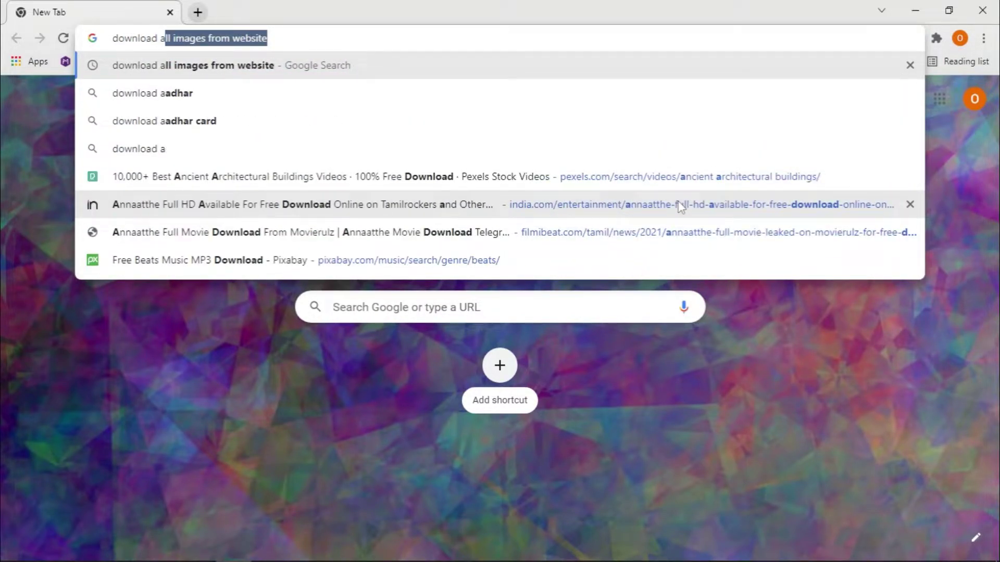
type("ll images")
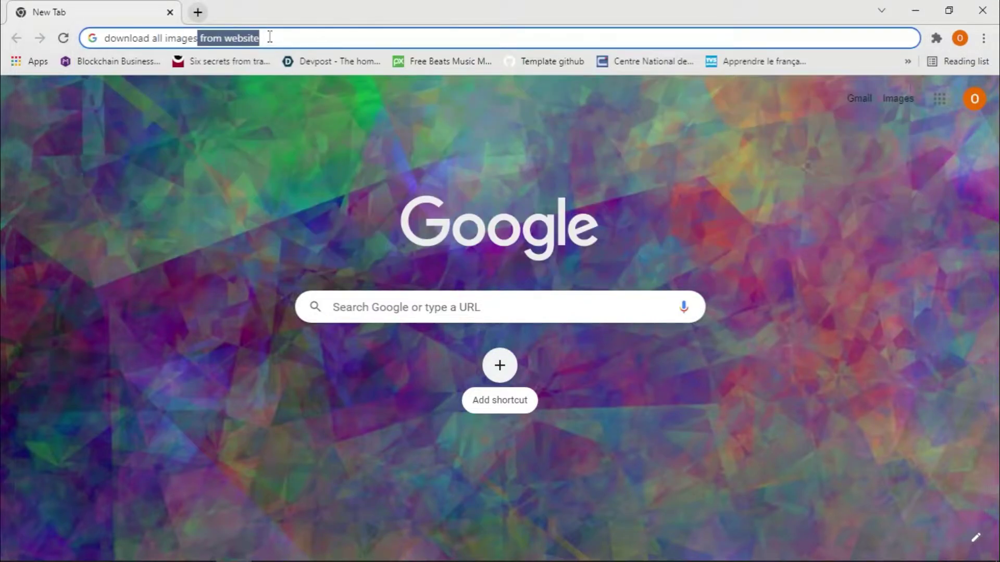
left_click_drag(263, 38, 217, 45)
key("BackSpace")
key("Return")
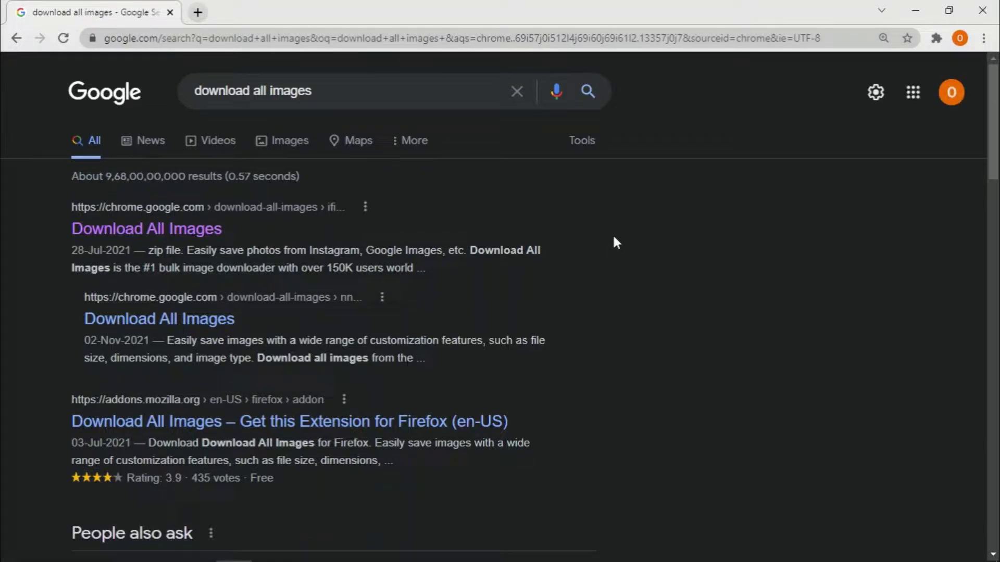
Step: Open the Download All Images Web Store page and add the extension to Chrome
left_click(155, 230)
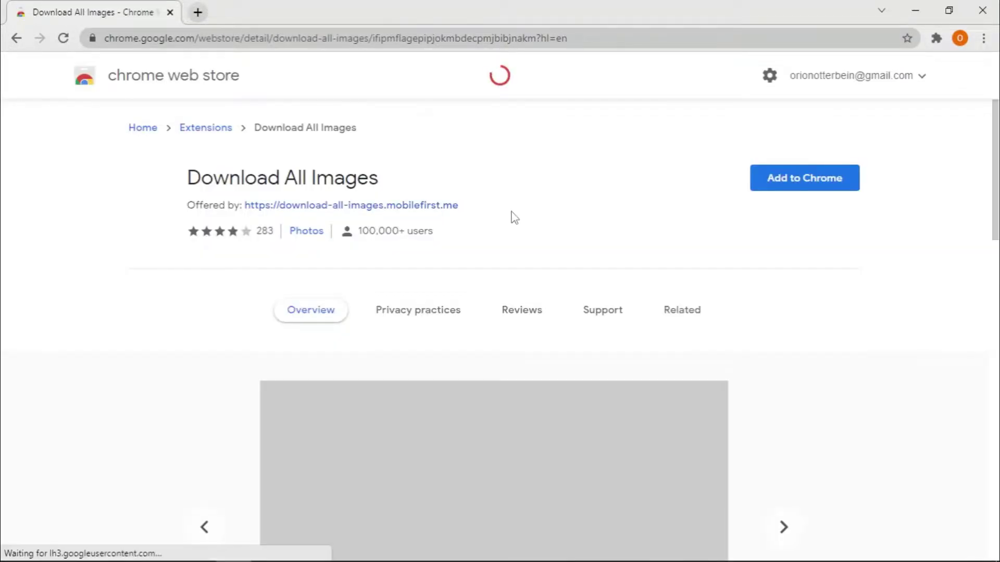
left_click(797, 182)
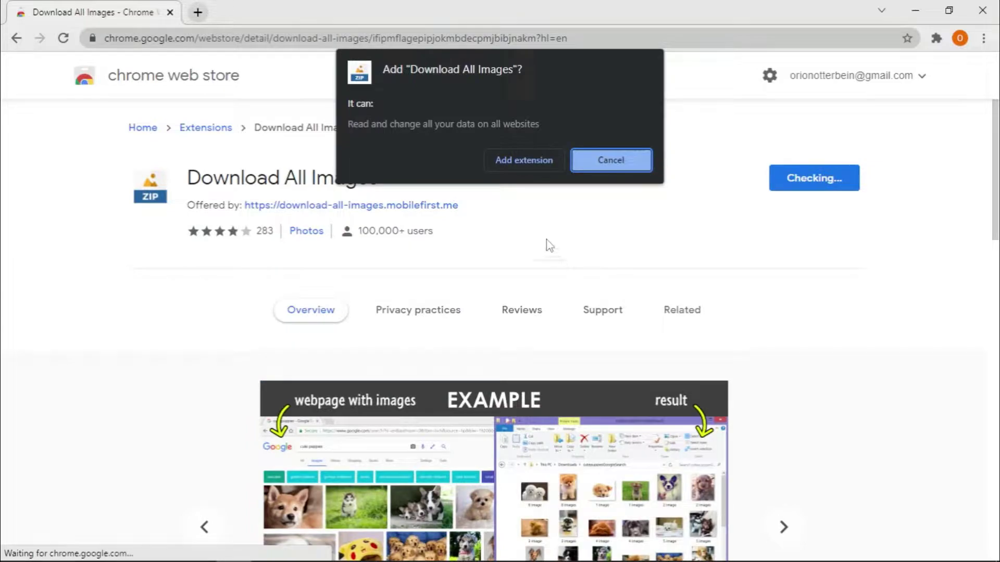
left_click(528, 161)
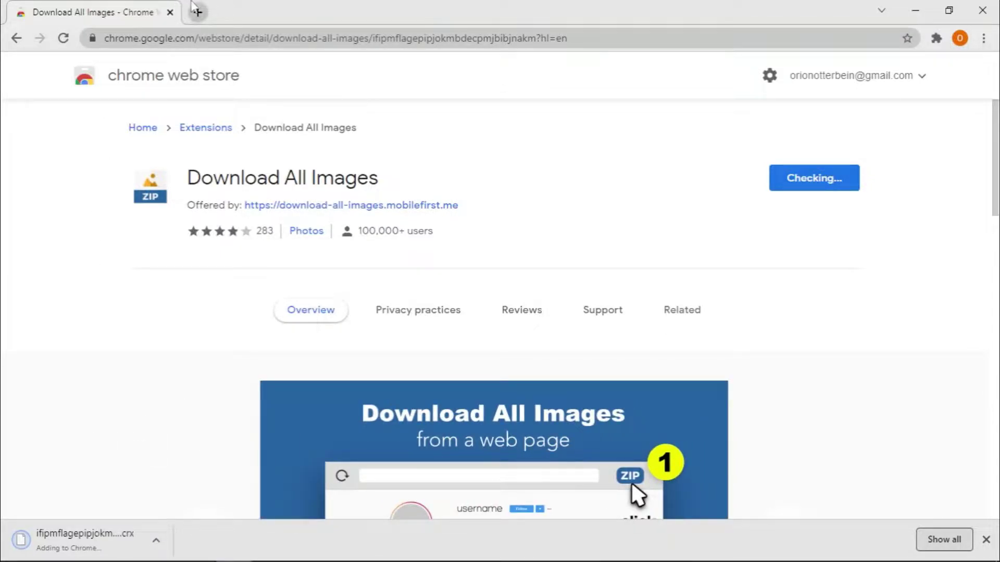
Step: Close the Download All Images welcome tour and the blank New Tab, back on puppies image results
left_click(198, 12)
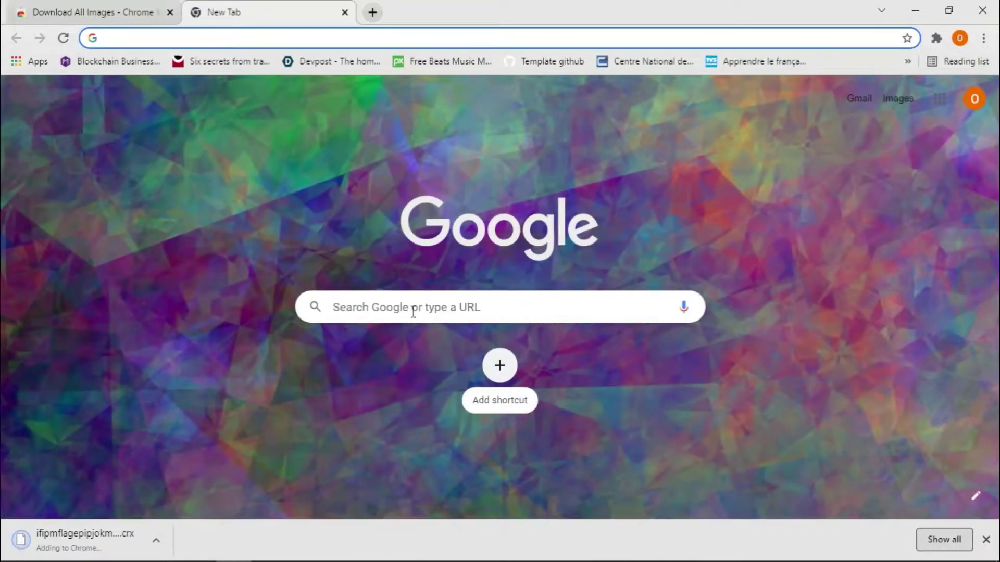
left_click(414, 311)
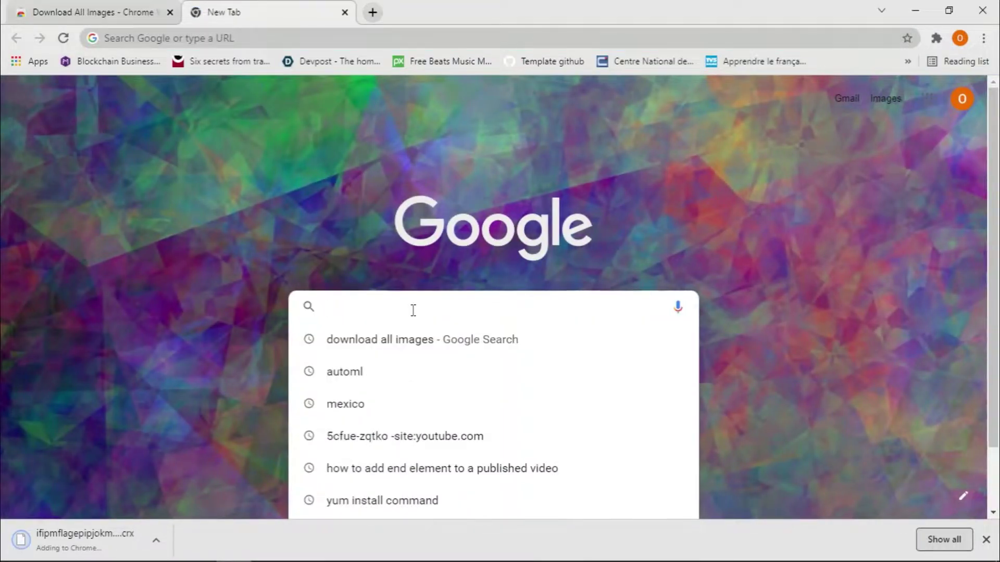
left_click(261, 250)
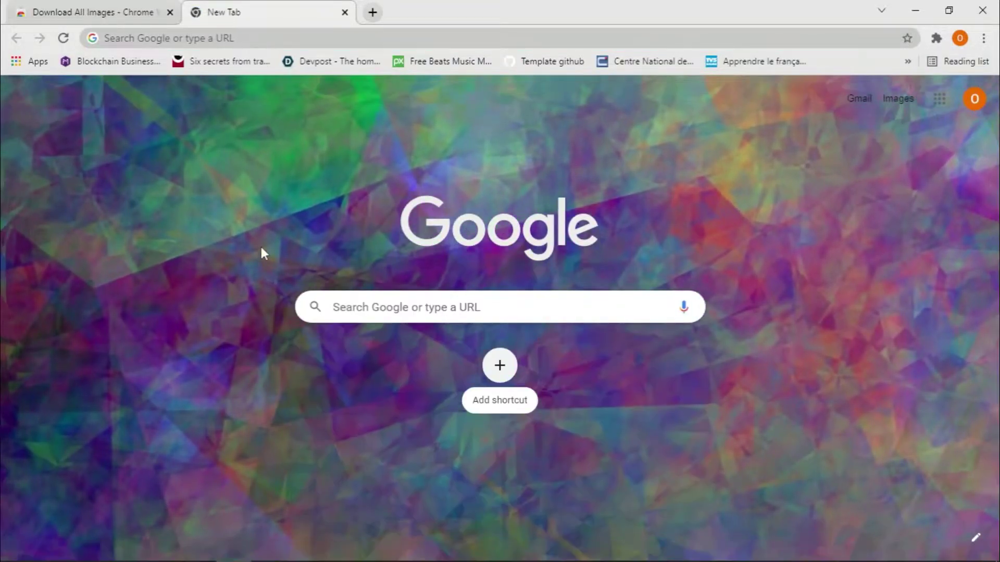
left_click(417, 308)
type("s")
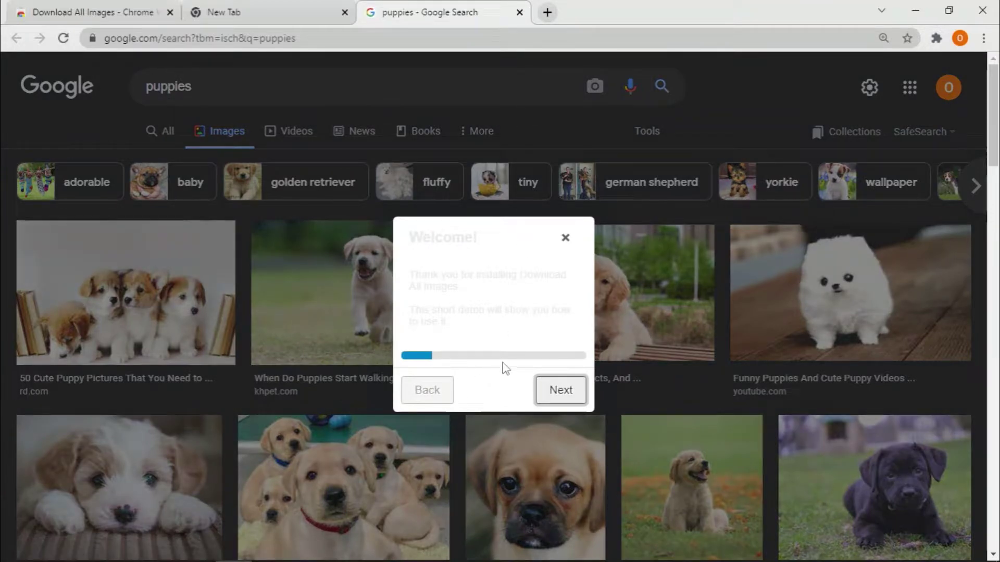
left_click(564, 238)
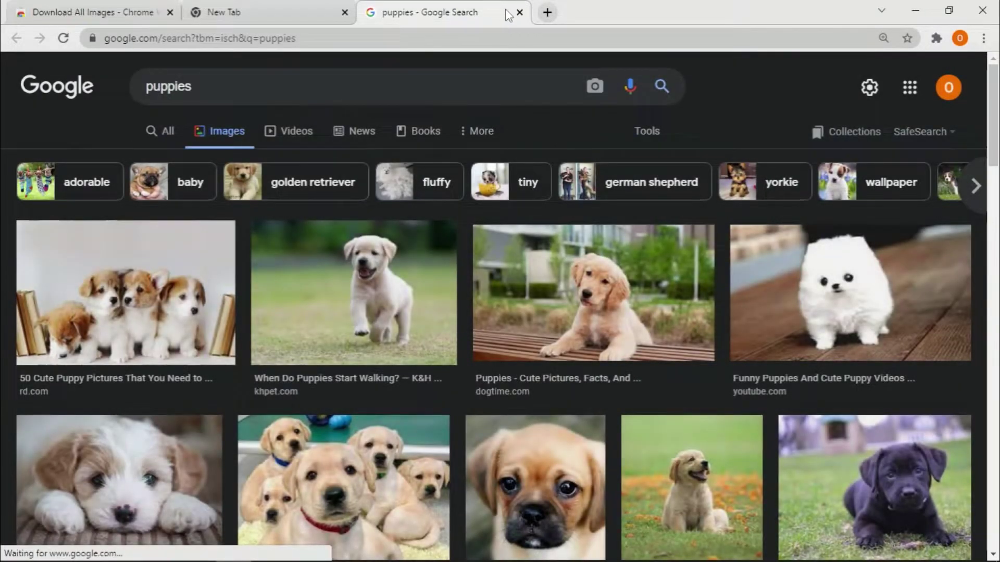
left_click(344, 12)
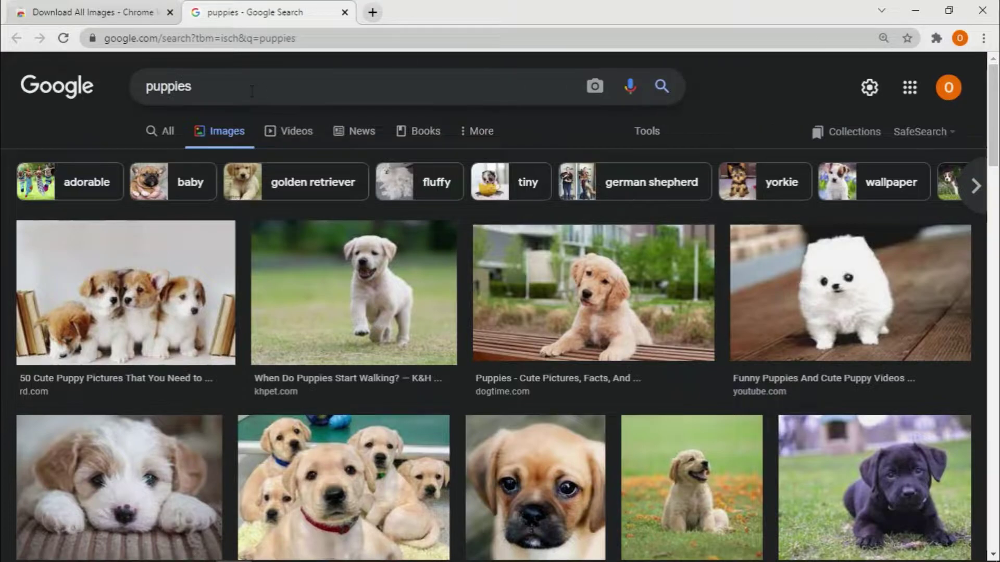
left_click(252, 88)
Step: Search Google Images for 'spaghetti' and scroll down through the results
key("BackSpace")
key("BackSpace")
key("BackSpace")
key("BackSpace")
key("BackSpace")
key("BackSpace")
key("BackSpace")
type("spag")
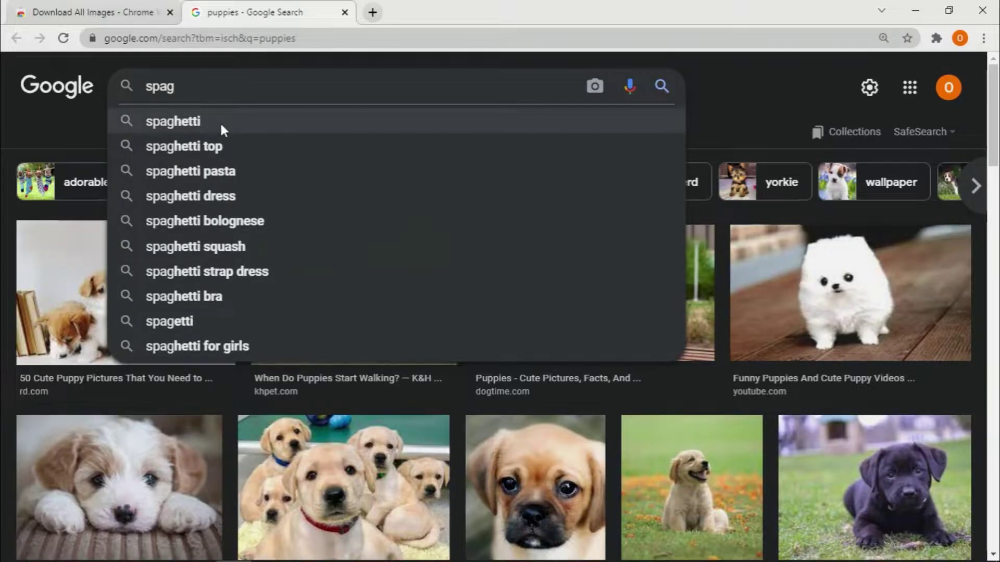
left_click(220, 122)
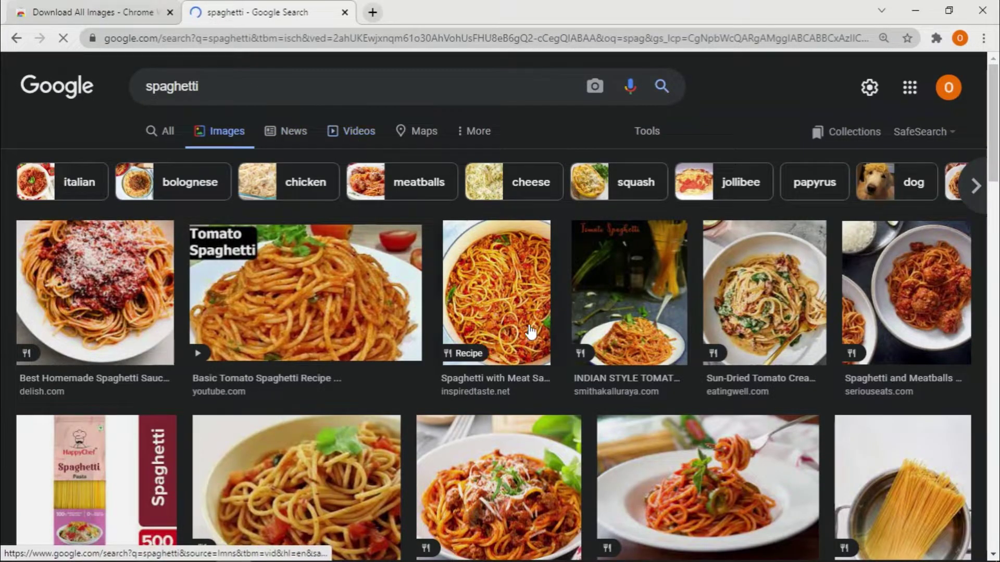
scroll(561, 310, "down", 15)
scroll(562, 317, "up", 15)
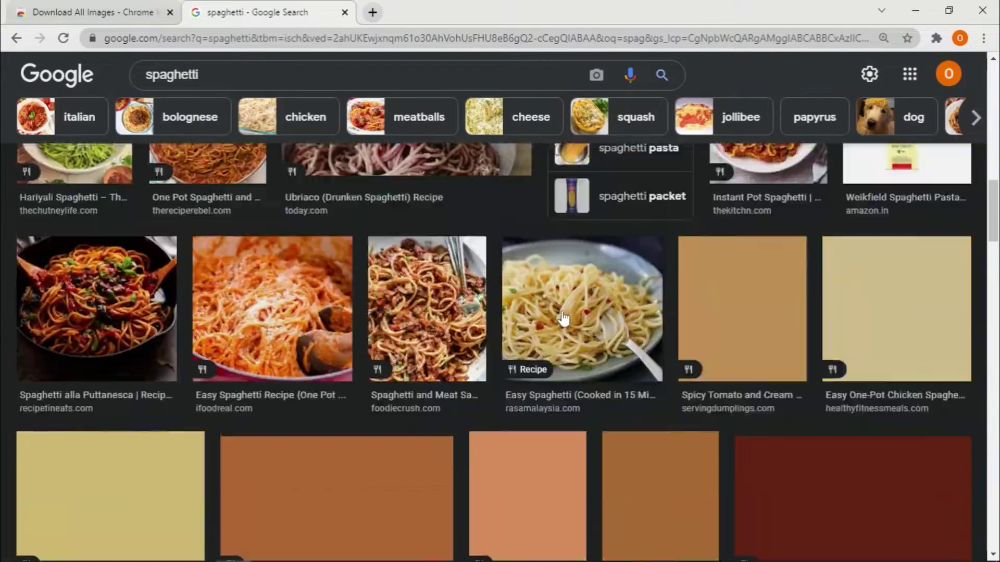
scroll(545, 318, "down", 15)
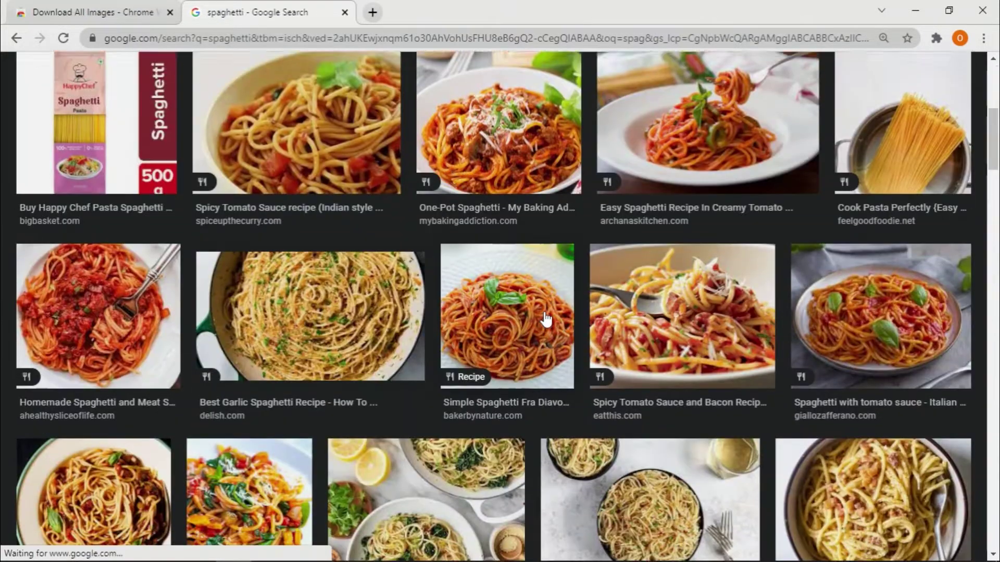
scroll(546, 318, "down", 10)
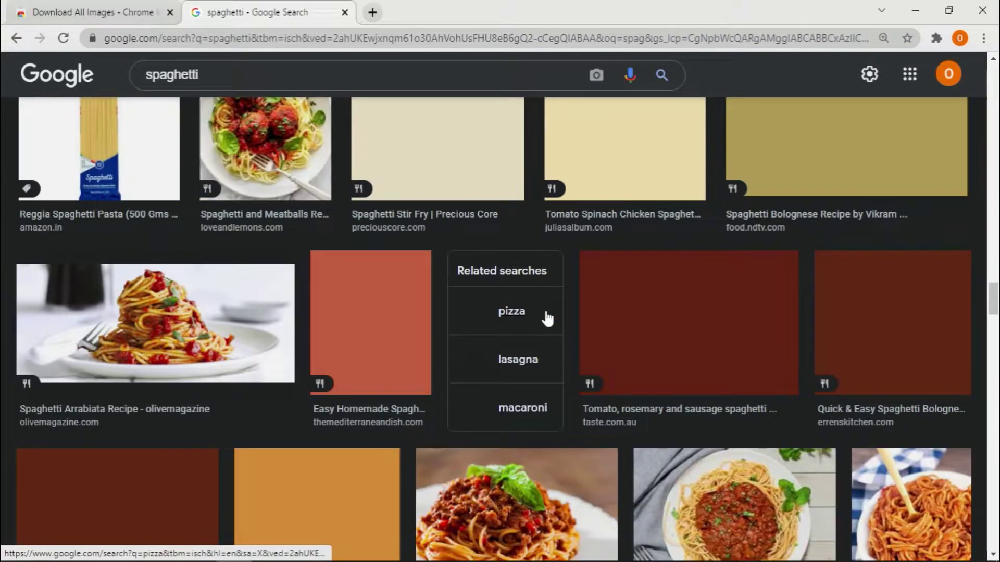
scroll(546, 319, "up", 10)
scroll(547, 317, "down", 15)
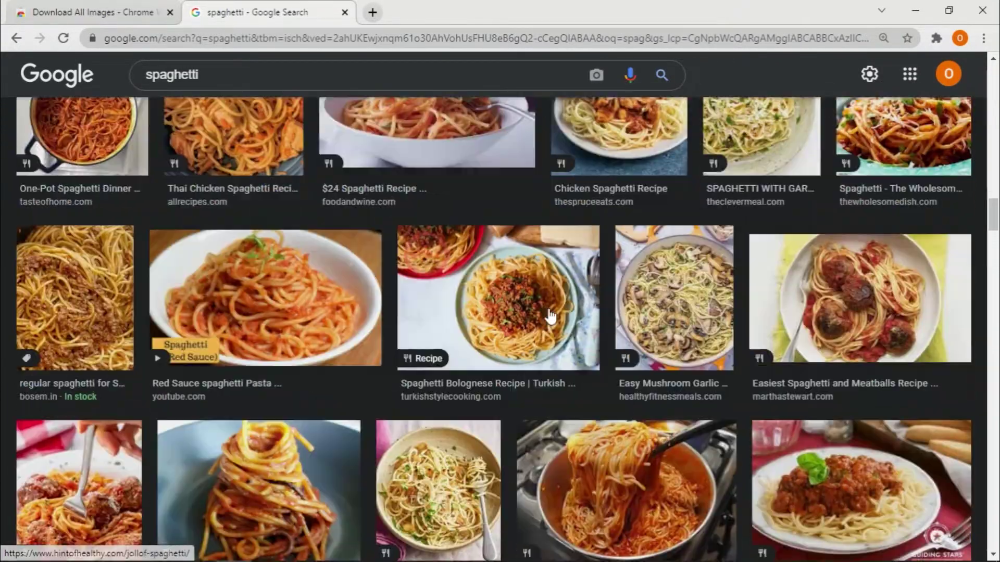
scroll(551, 316, "down", 15)
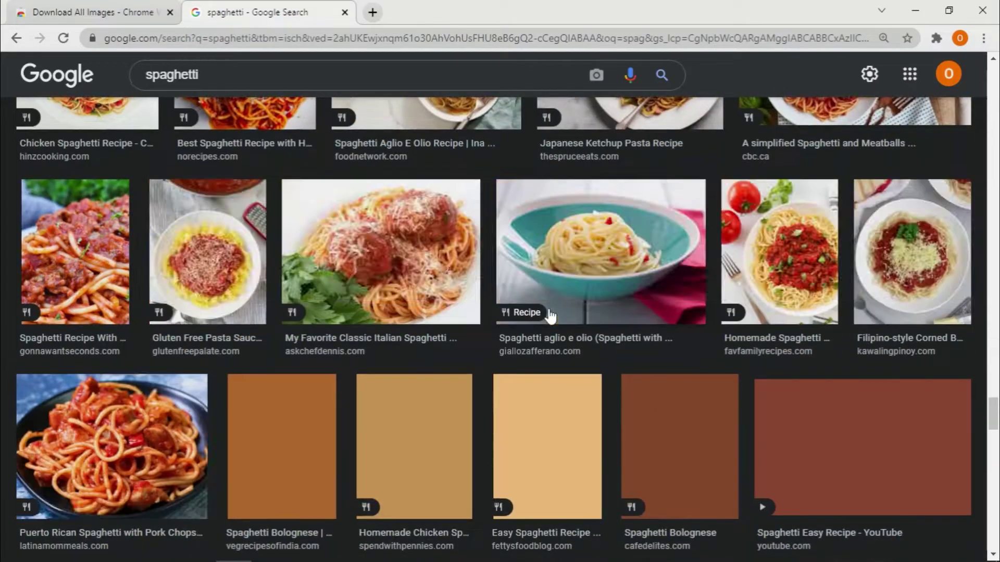
scroll(549, 316, "down", 5)
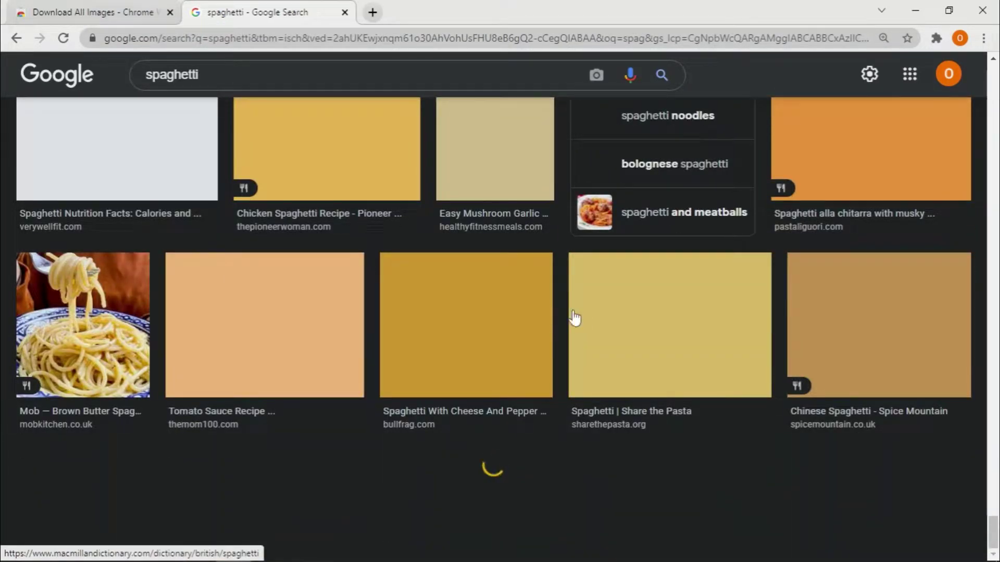
scroll(592, 323, "down", 10)
scroll(592, 323, "down", 10)
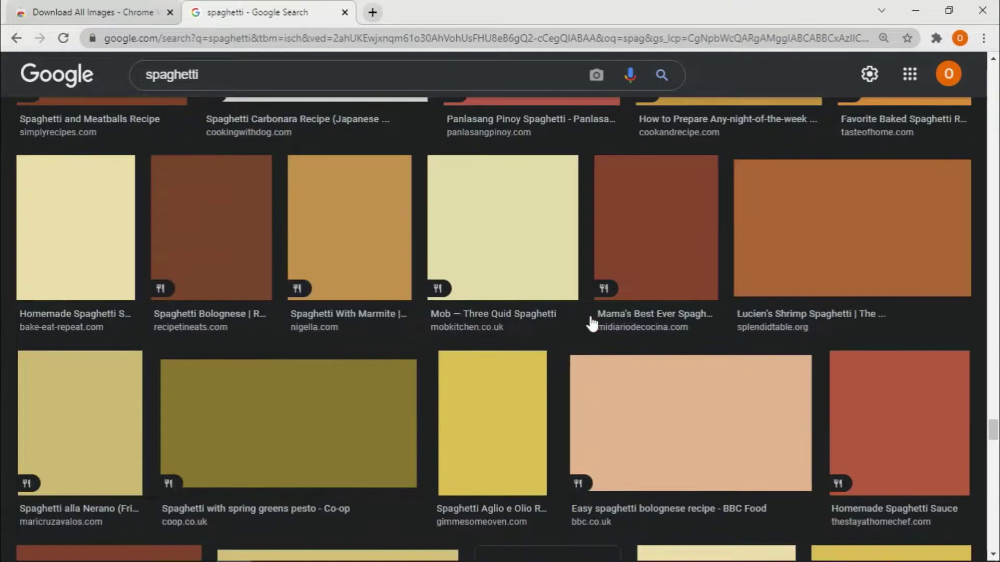
scroll(592, 323, "up", 5)
scroll(591, 321, "up", 4)
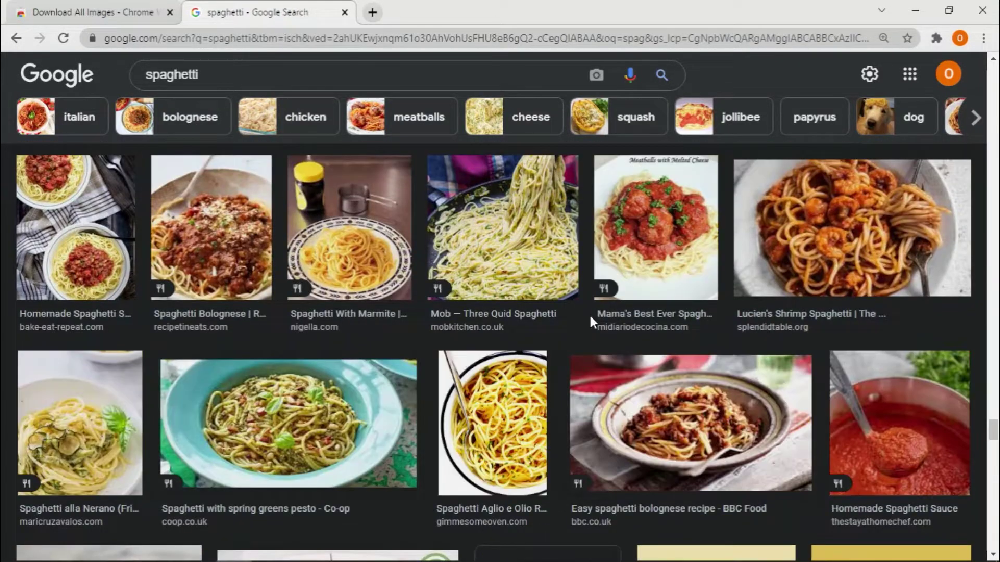
scroll(591, 320, "down", 15)
scroll(594, 323, "down", 3)
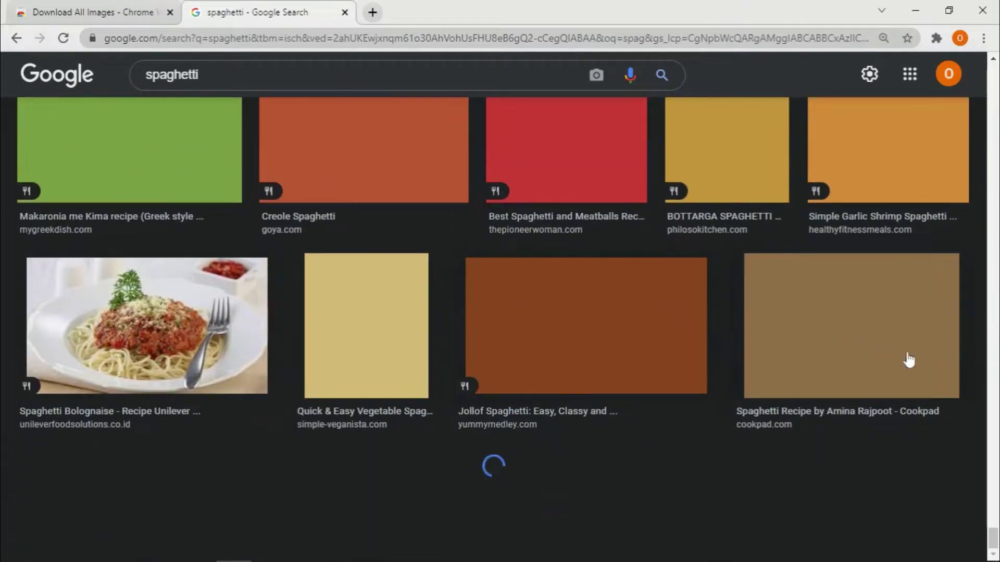
scroll(508, 364, "down", 8)
scroll(508, 362, "down", 15)
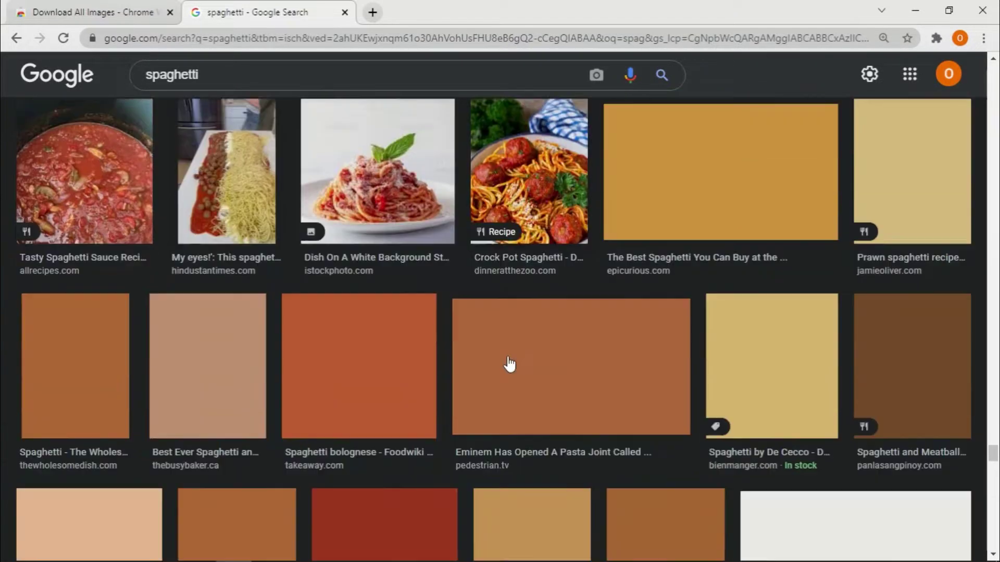
scroll(509, 362, "down", 12)
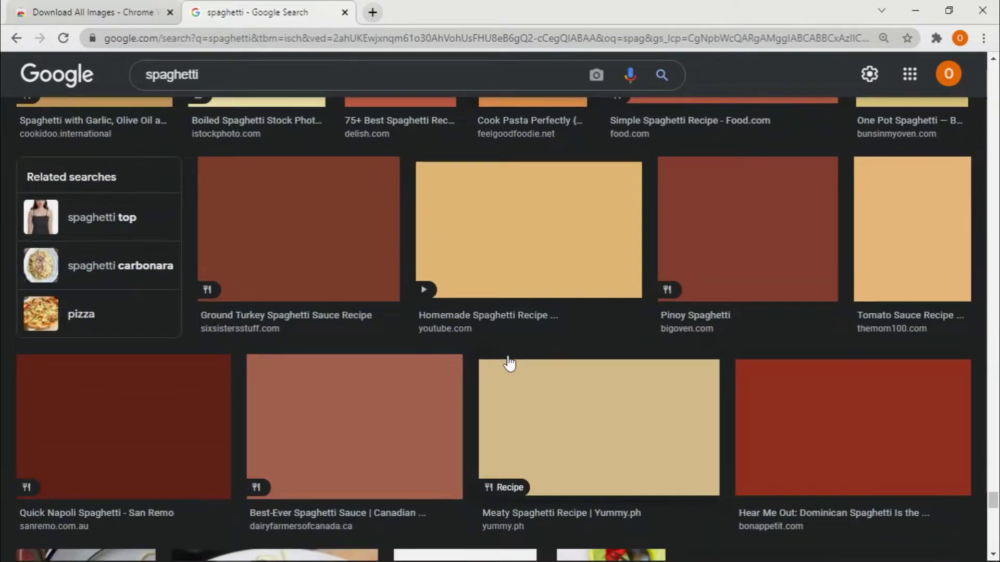
Step: Load more spaghetti results and scroll until the end of the results list appears
right_click(795, 251)
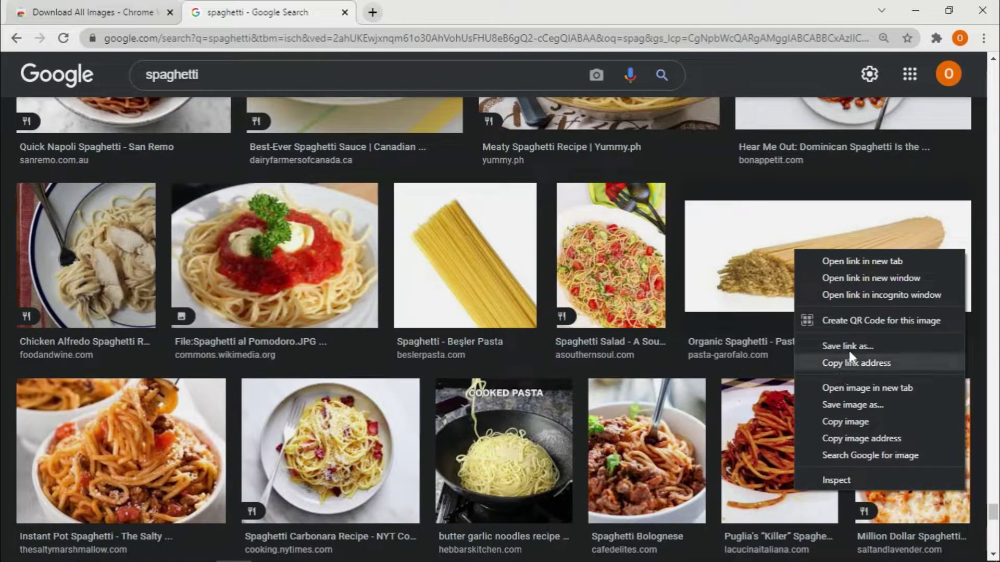
scroll(522, 390, "down", 10)
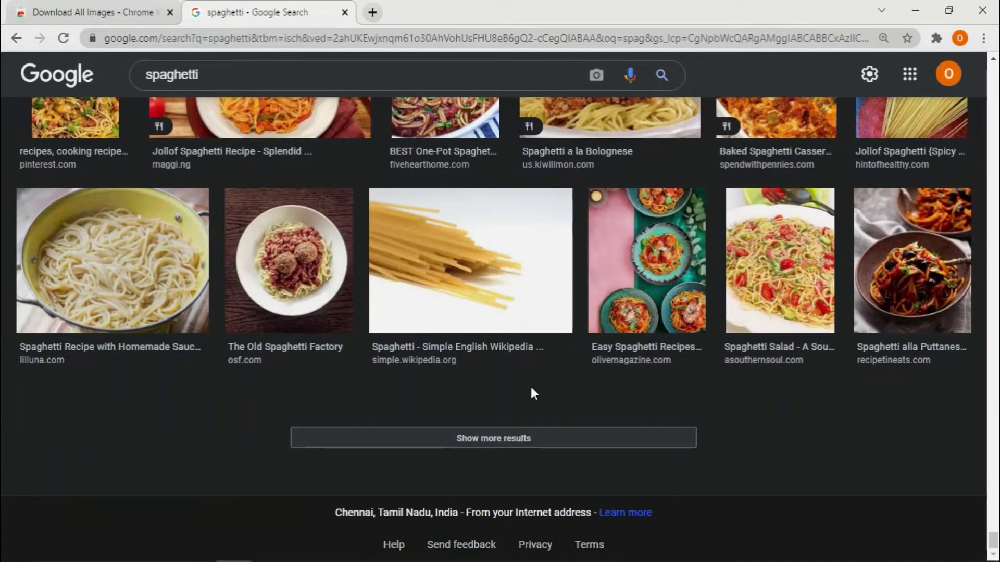
left_click(542, 433)
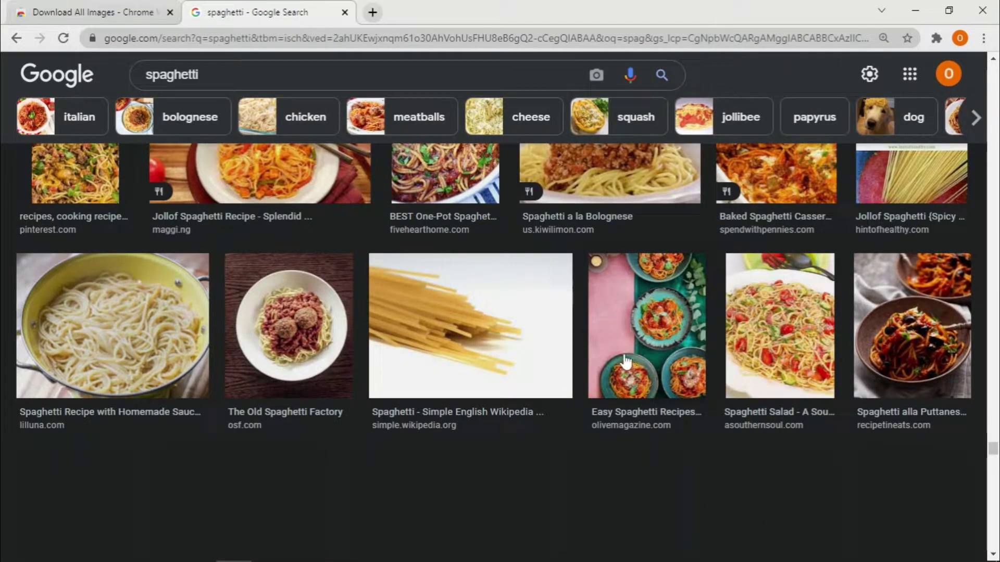
scroll(542, 364, "down", 10)
scroll(504, 366, "down", 15)
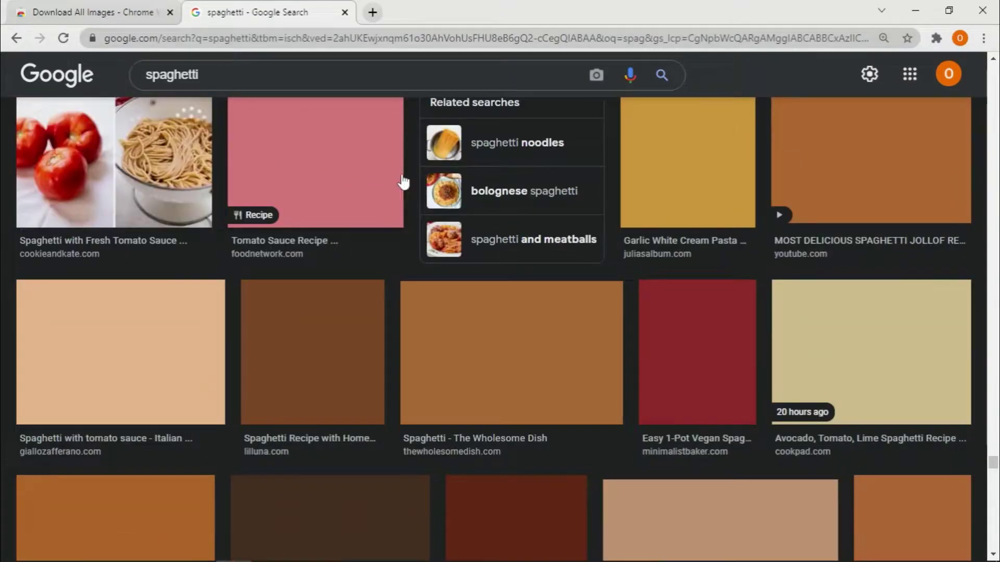
scroll(645, 181, "down", 12)
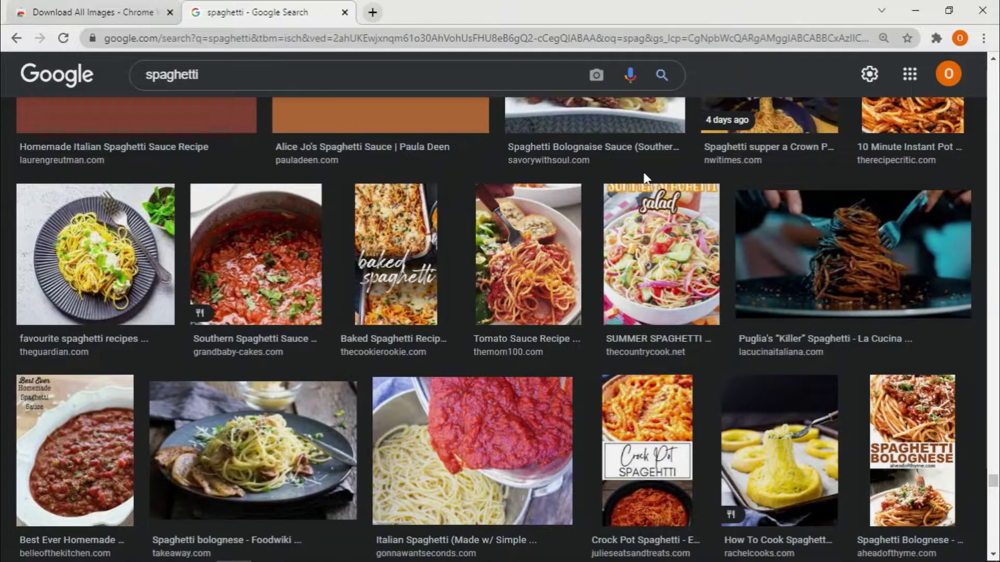
scroll(620, 158, "down", 15)
scroll(622, 169, "up", 5)
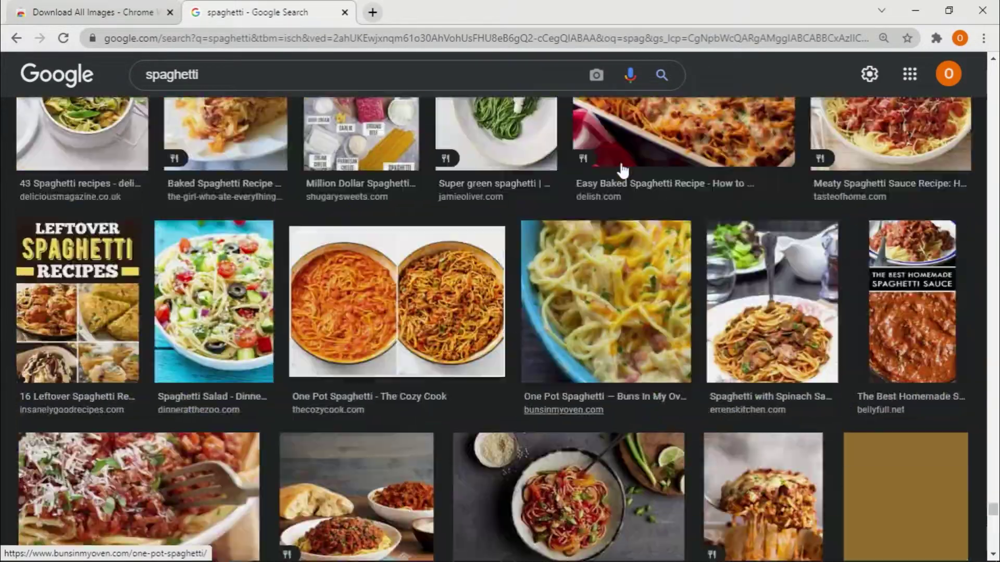
scroll(622, 169, "down", 10)
scroll(622, 169, "down", 5)
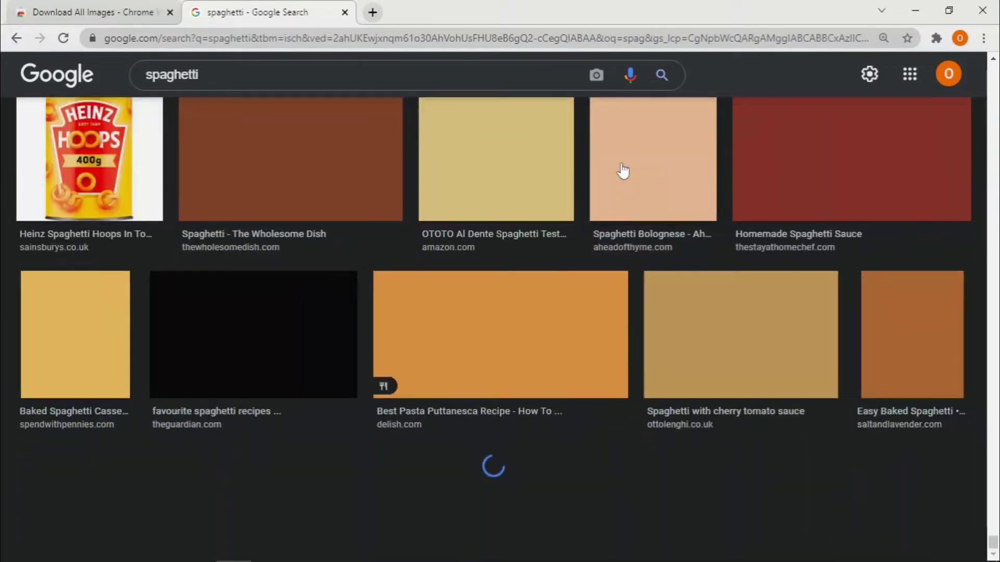
scroll(622, 170, "up", 8)
scroll(622, 169, "up", 10)
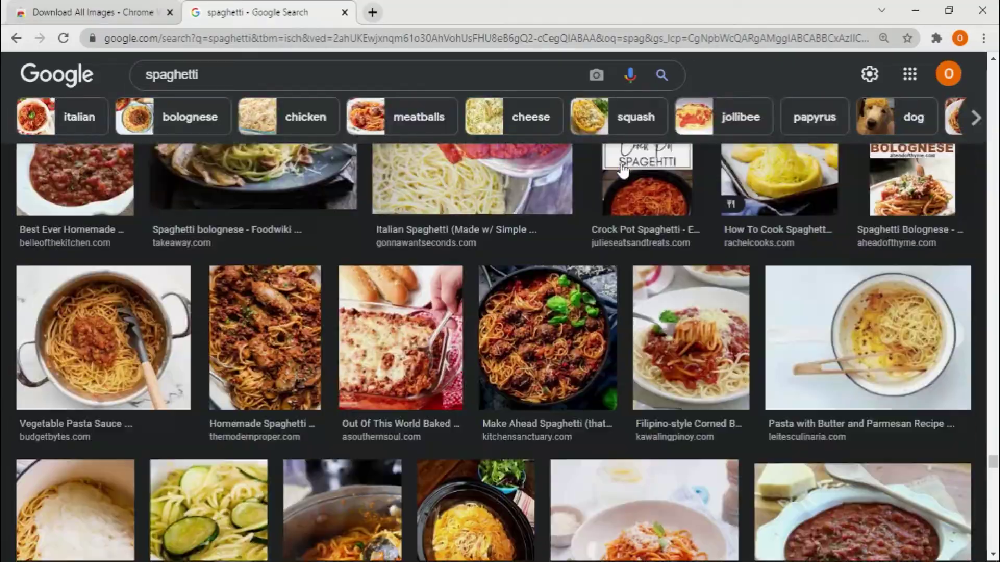
scroll(624, 167, "down", 8)
scroll(625, 168, "down", 15)
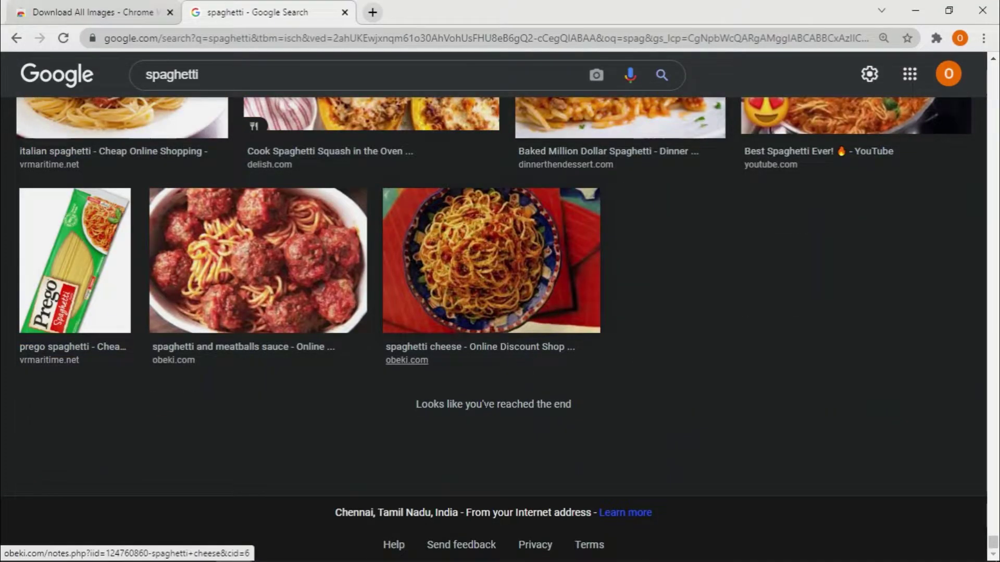
scroll(419, 395, "up", 10)
scroll(636, 371, "up", 10)
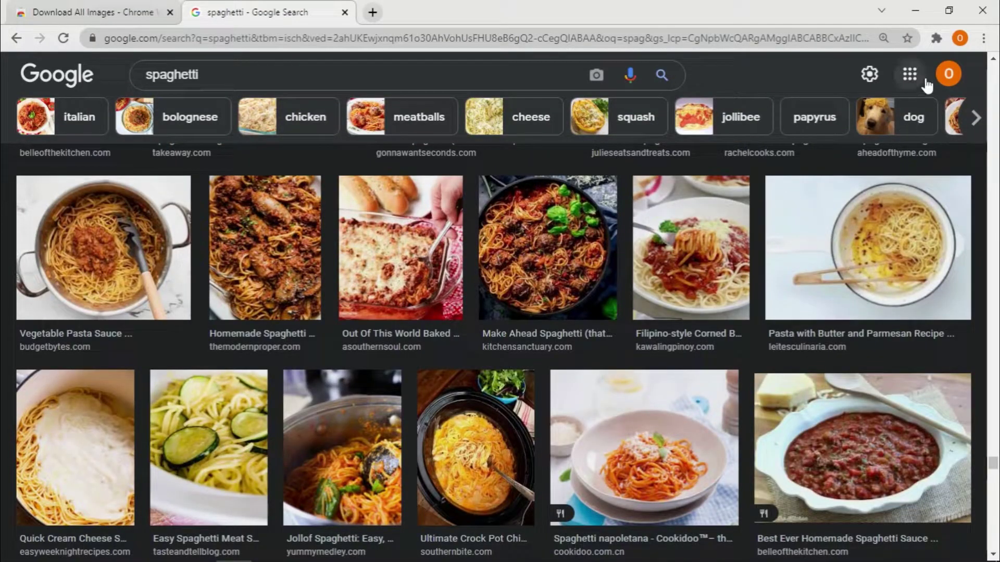
Step: Run Download All Images from the Extensions menu to save the spaghetti images as a ZIP
left_click(936, 39)
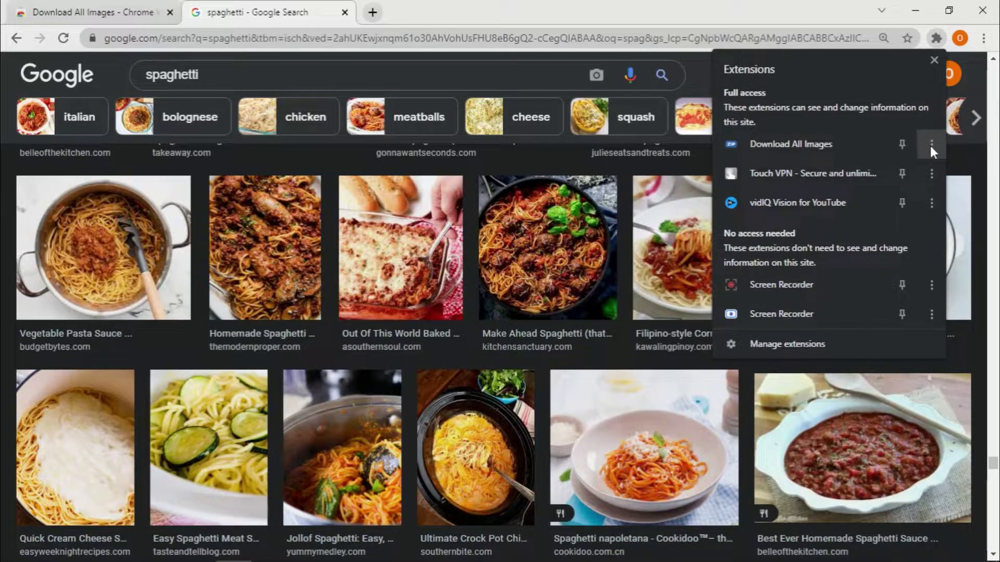
left_click(930, 146)
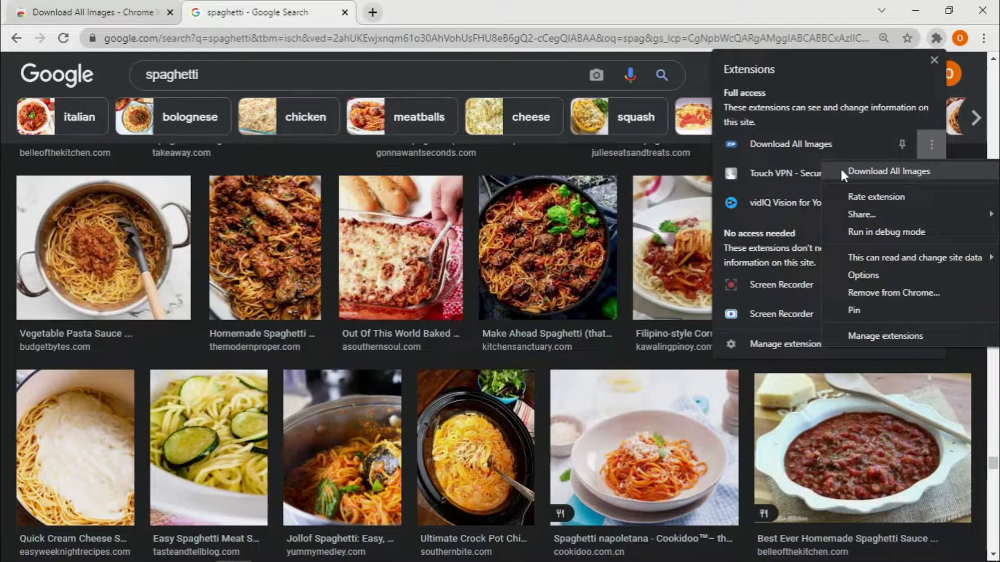
left_click(766, 136)
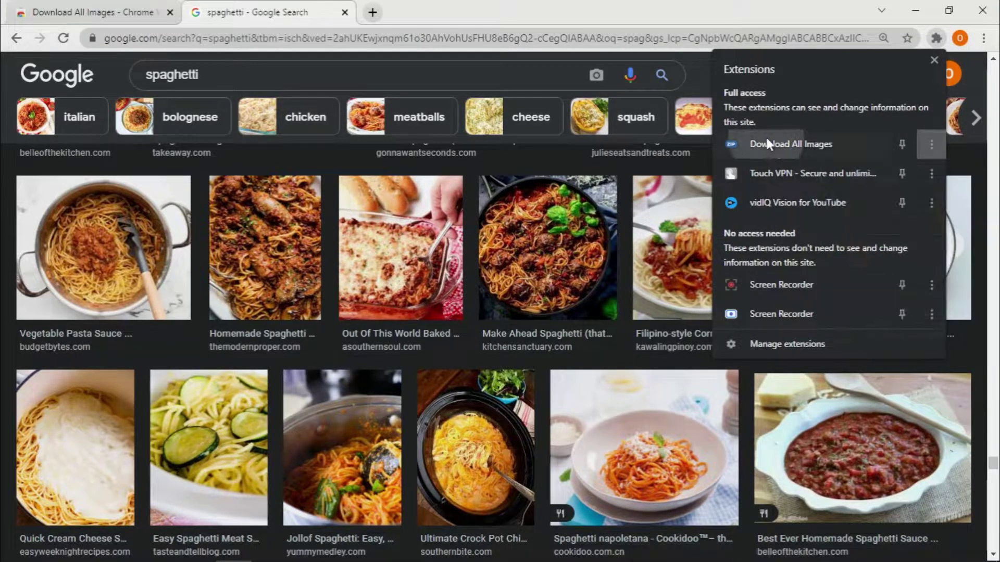
left_click(935, 38)
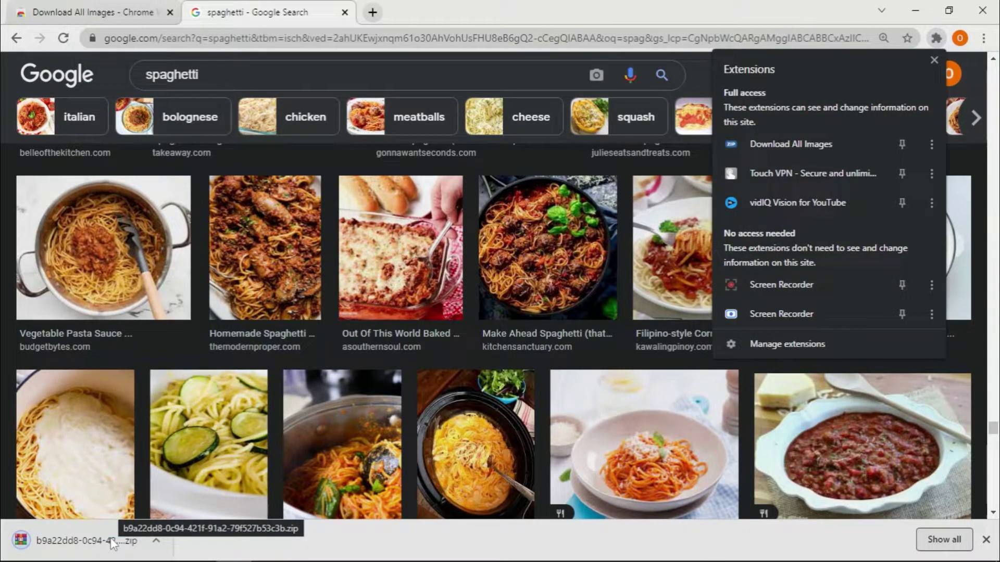
Step: Open the downloaded ZIP in a maximized WinRAR window and scroll through its JPG files
left_click(86, 548)
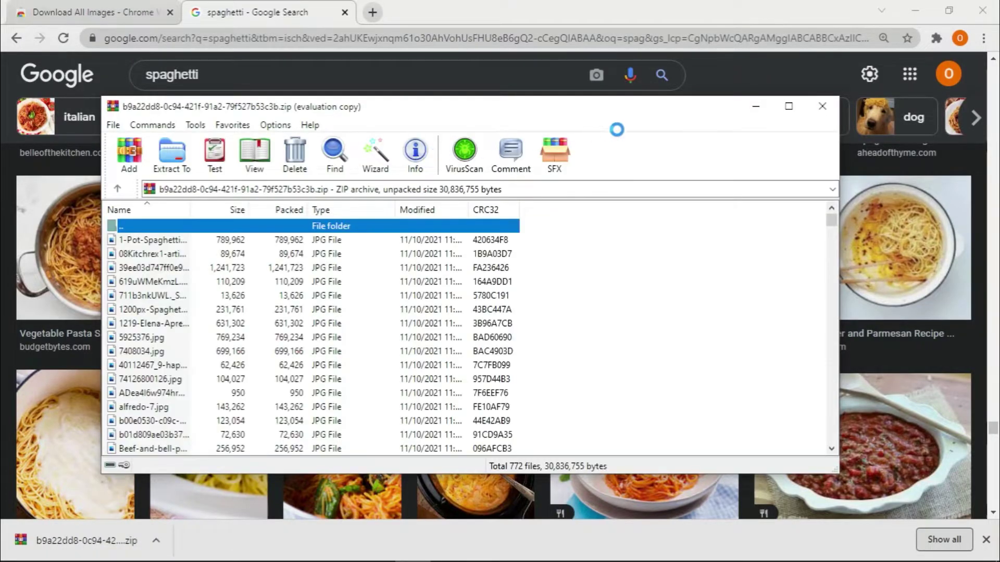
left_click(790, 107)
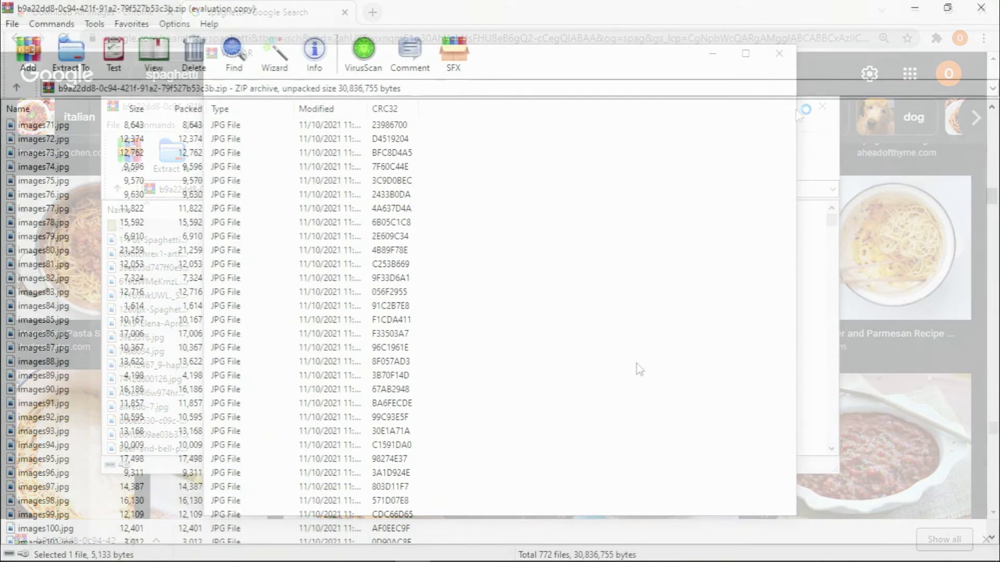
scroll(639, 368, "up", 15)
scroll(640, 369, "up", 15)
scroll(639, 368, "down", 20)
scroll(639, 368, "down", 20)
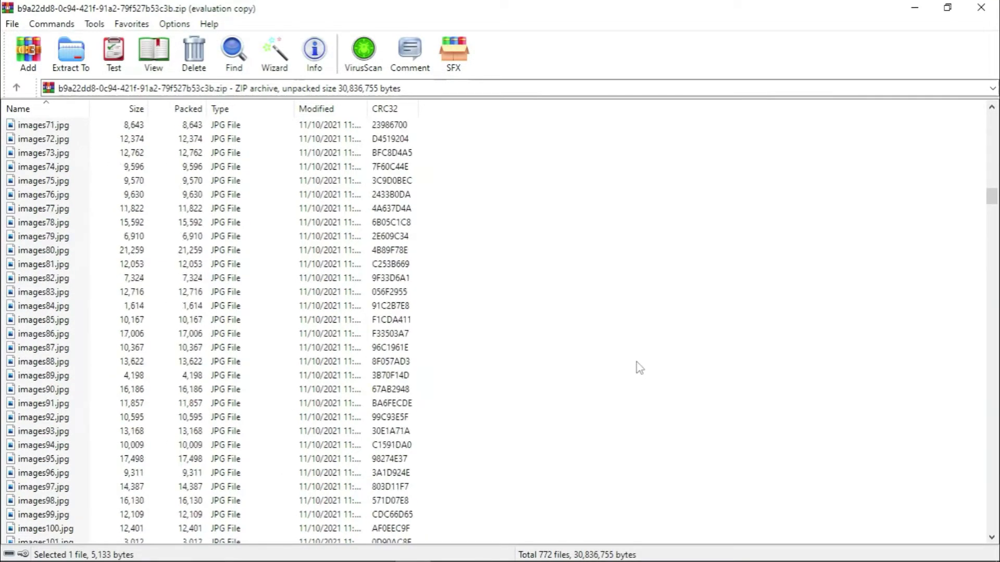
scroll(639, 368, "down", 20)
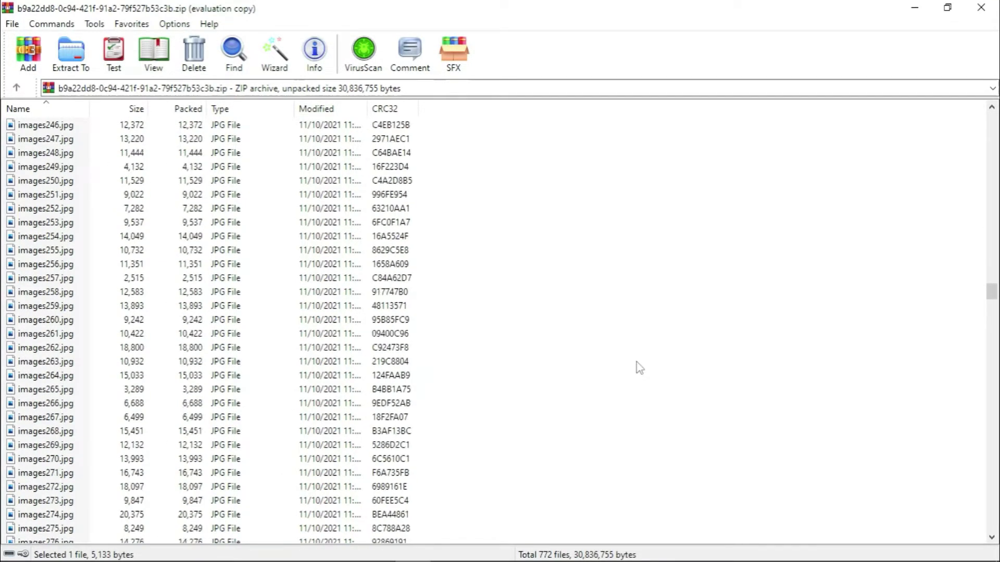
scroll(638, 368, "up", 20)
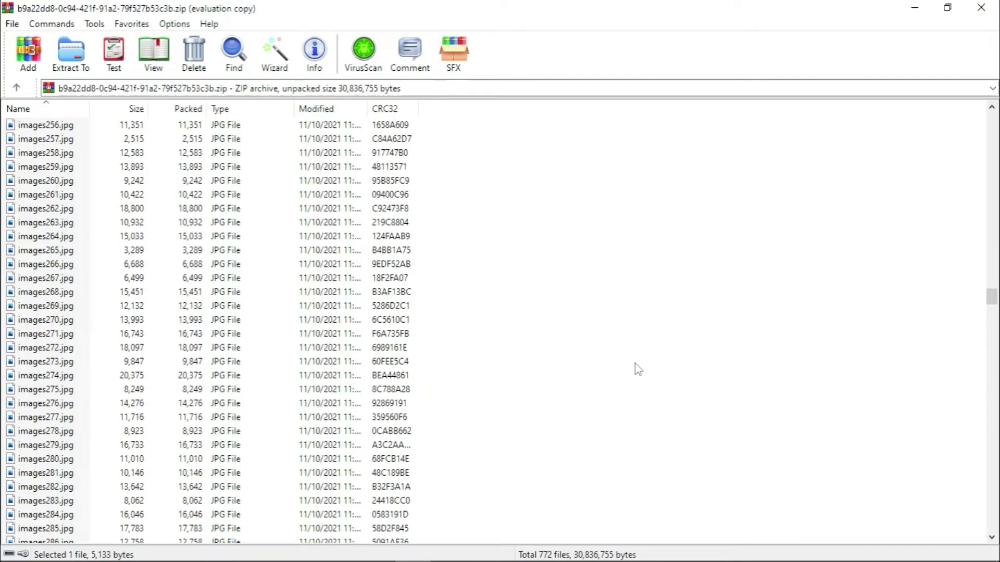
scroll(638, 369, "up", 8)
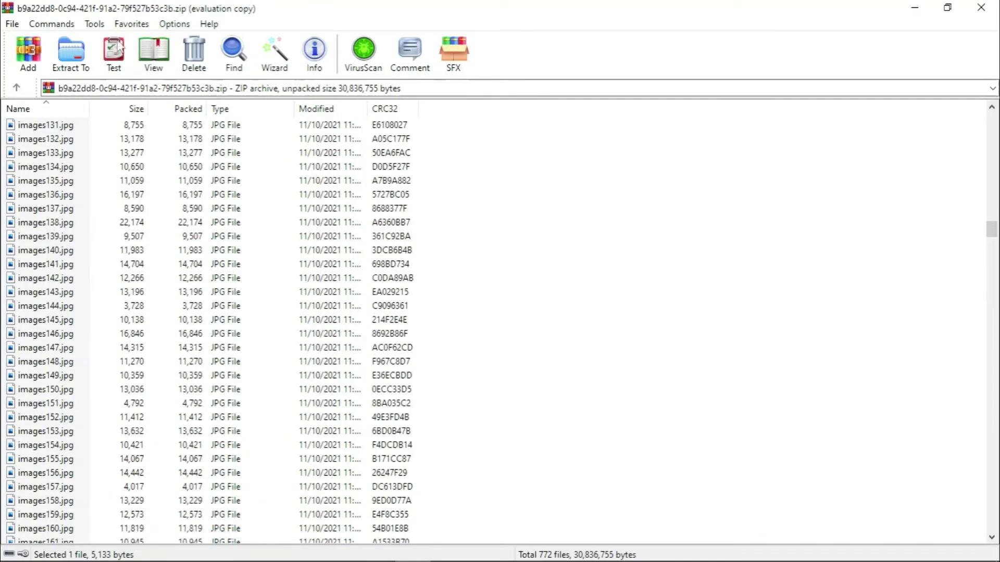
Step: Look at the Extract To options without extracting, then scroll back to the top of the list
left_click(71, 52)
left_click(647, 123)
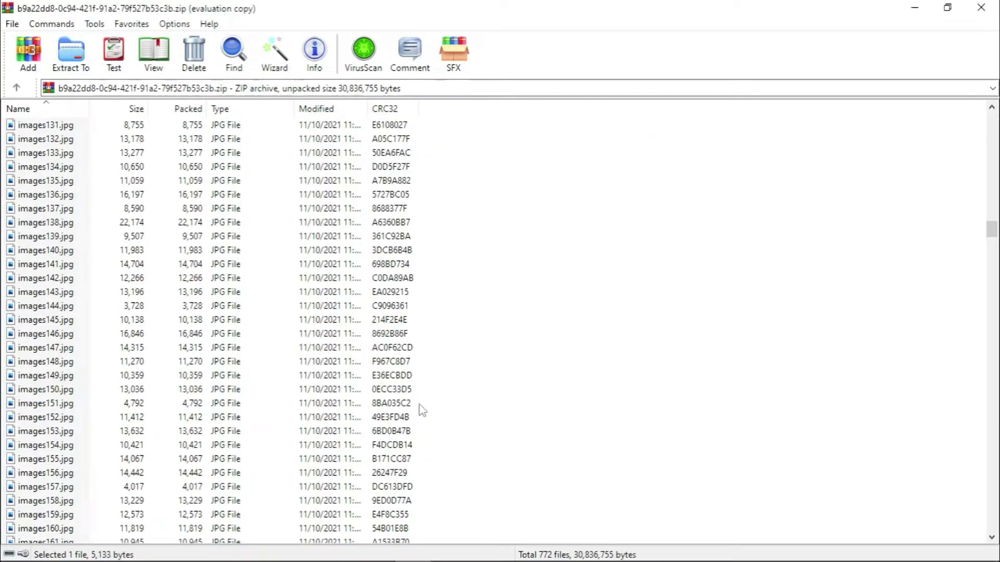
scroll(448, 404, "up", 20)
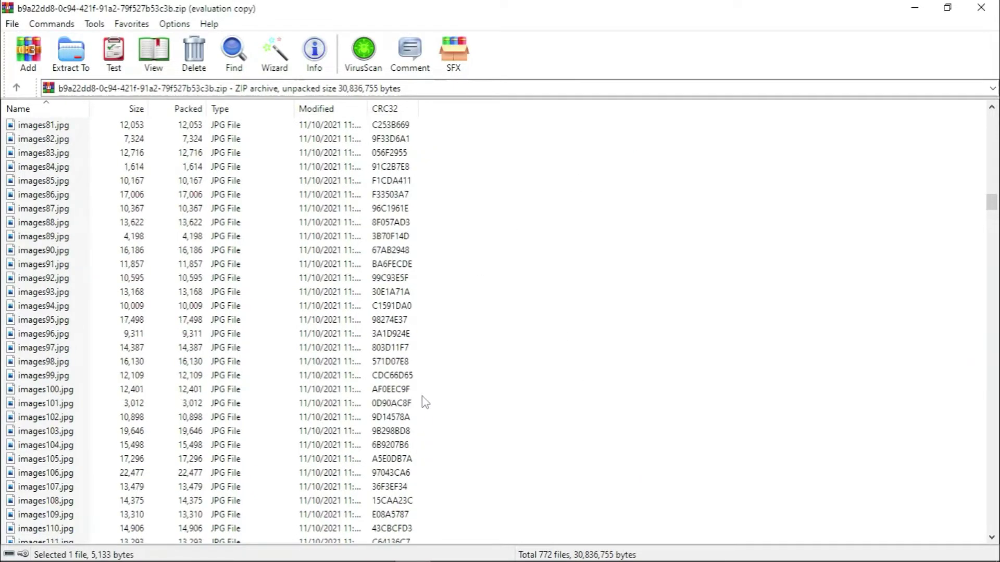
scroll(88, 156, "up", 5)
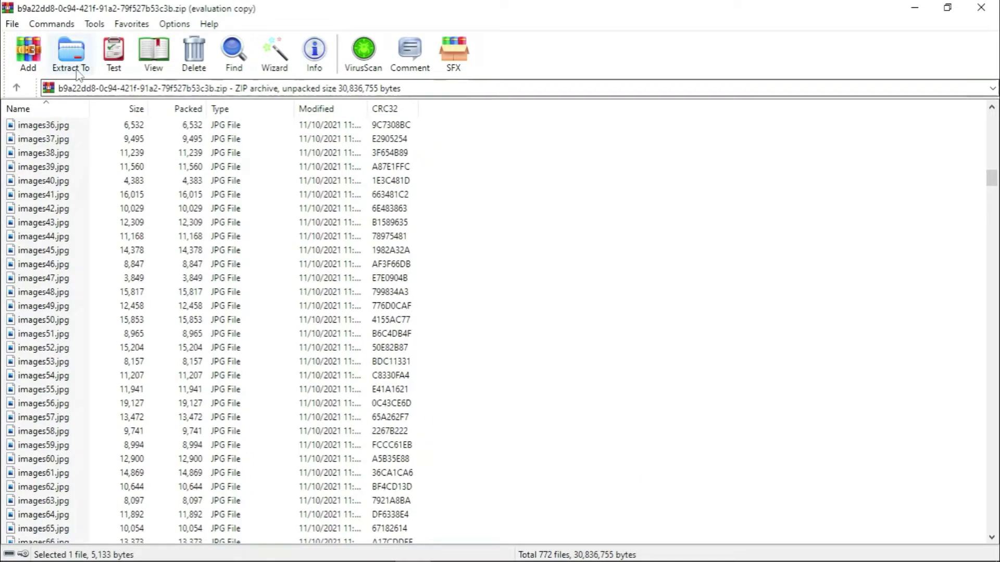
scroll(269, 186, "up", 20)
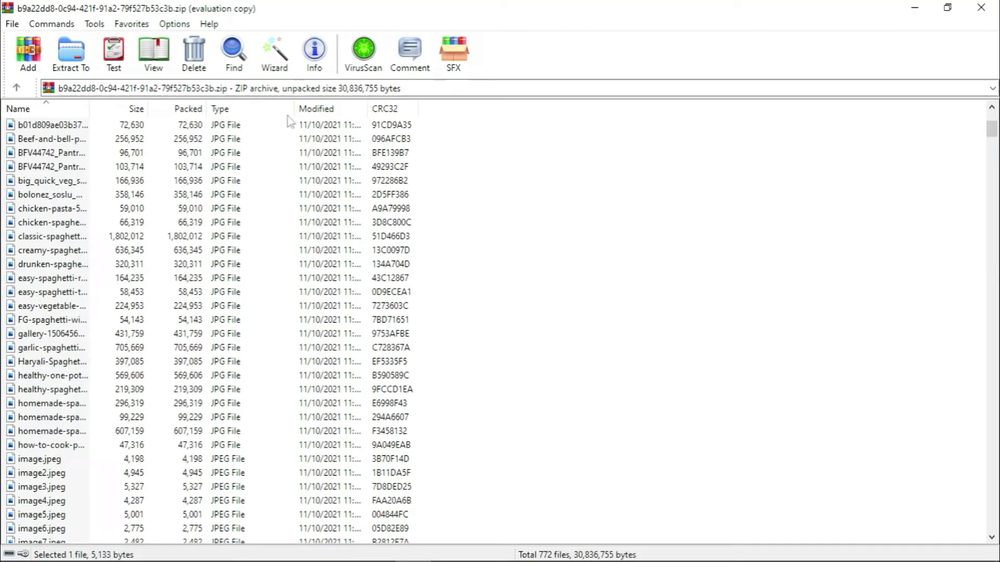
scroll(193, 367, "up", 5)
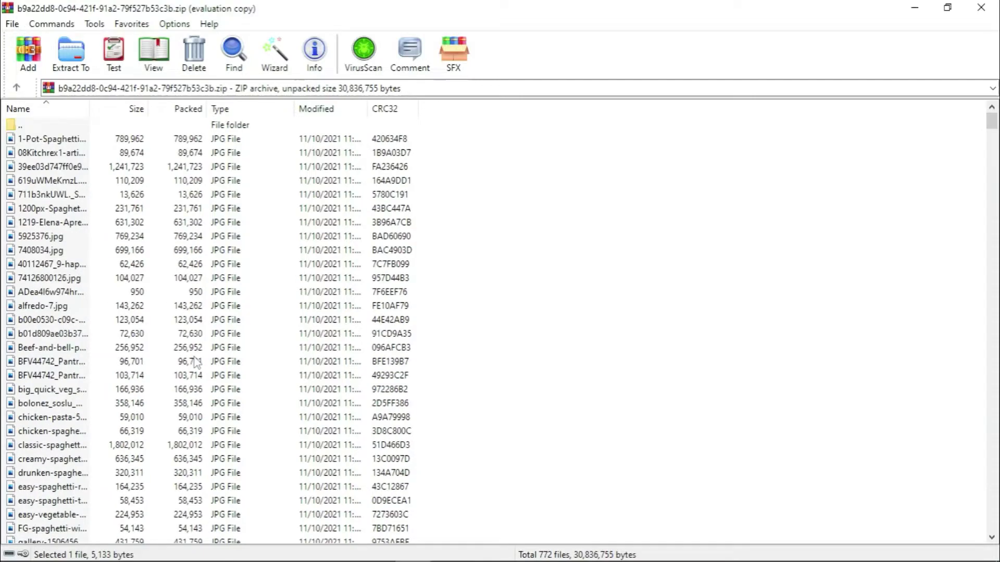
left_click(64, 143)
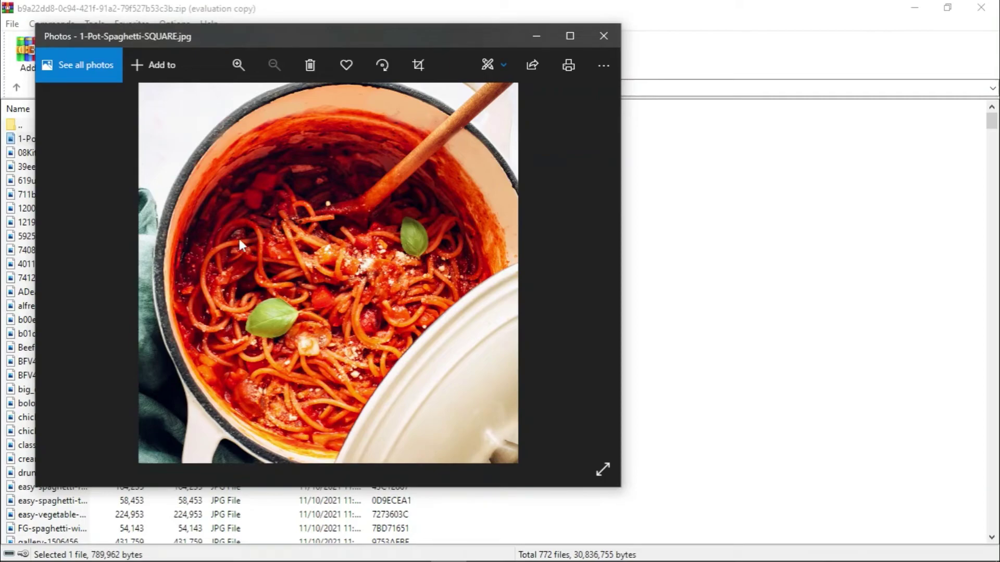
left_click(593, 44)
scroll(442, 344, "down", 20)
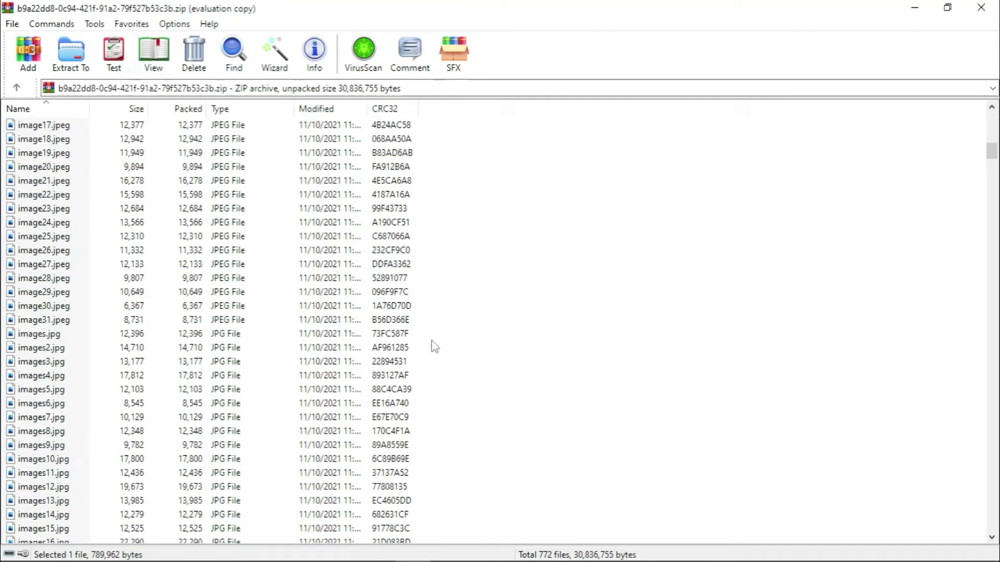
scroll(435, 346, "down", 20)
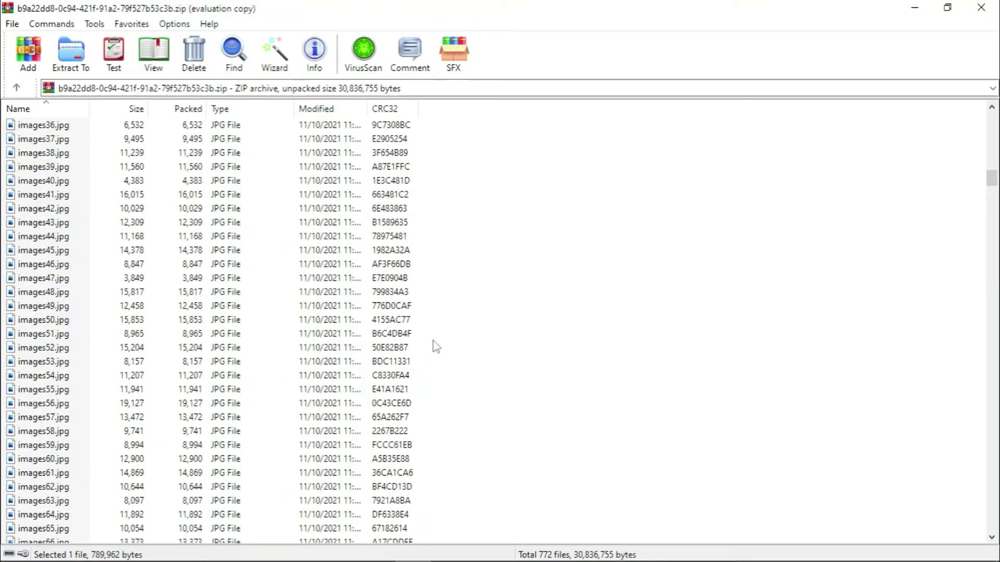
scroll(436, 347, "down", 7)
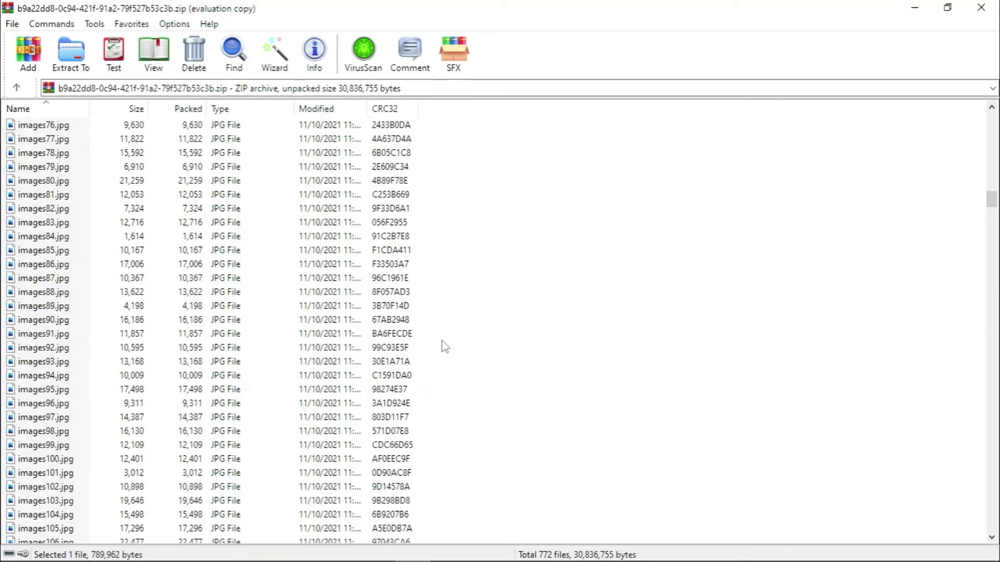
scroll(520, 353, "down", 10)
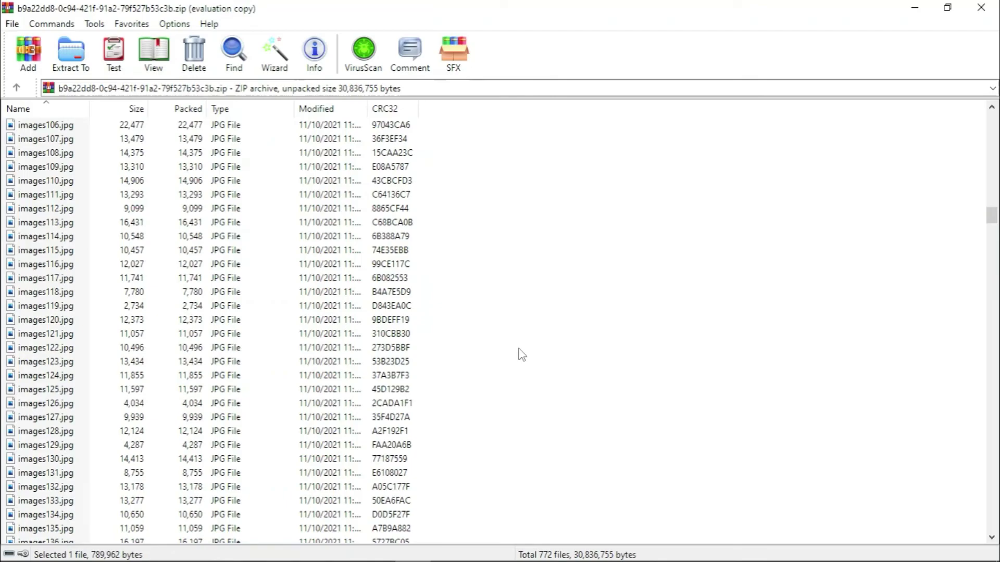